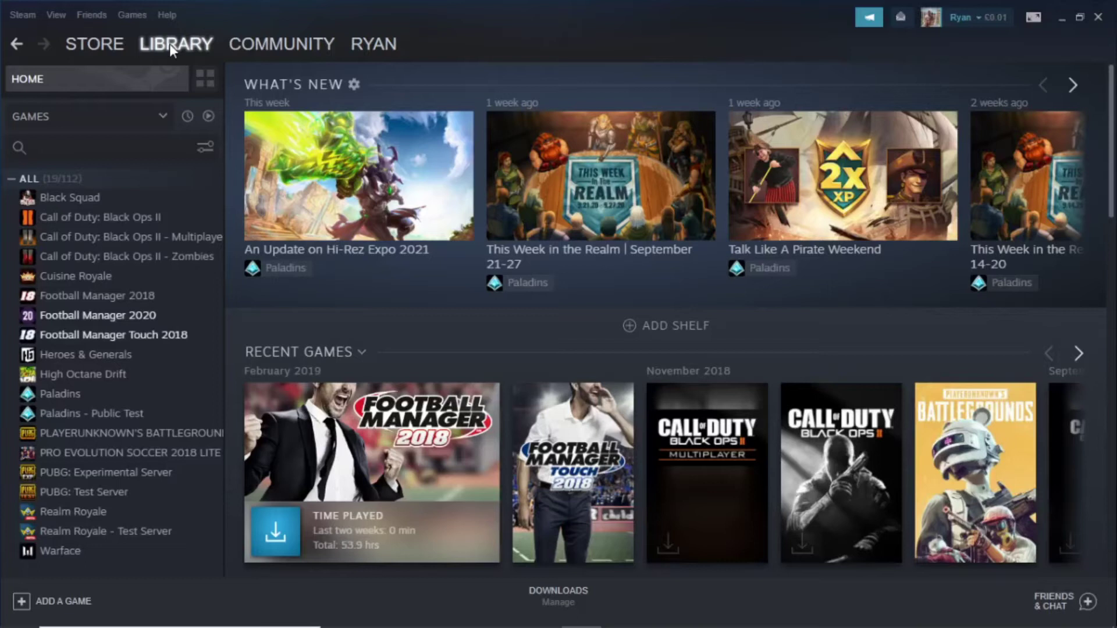
# Open Steam Settings from the Steam menu to show the Account section
pyautogui.click(27, 15)
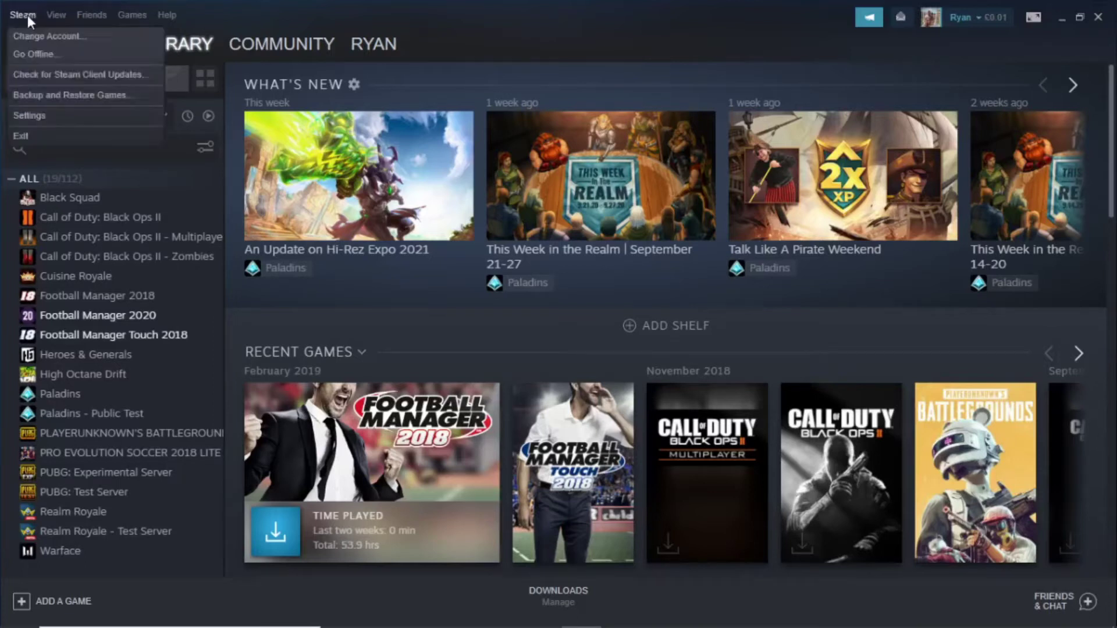
pyautogui.click(44, 115)
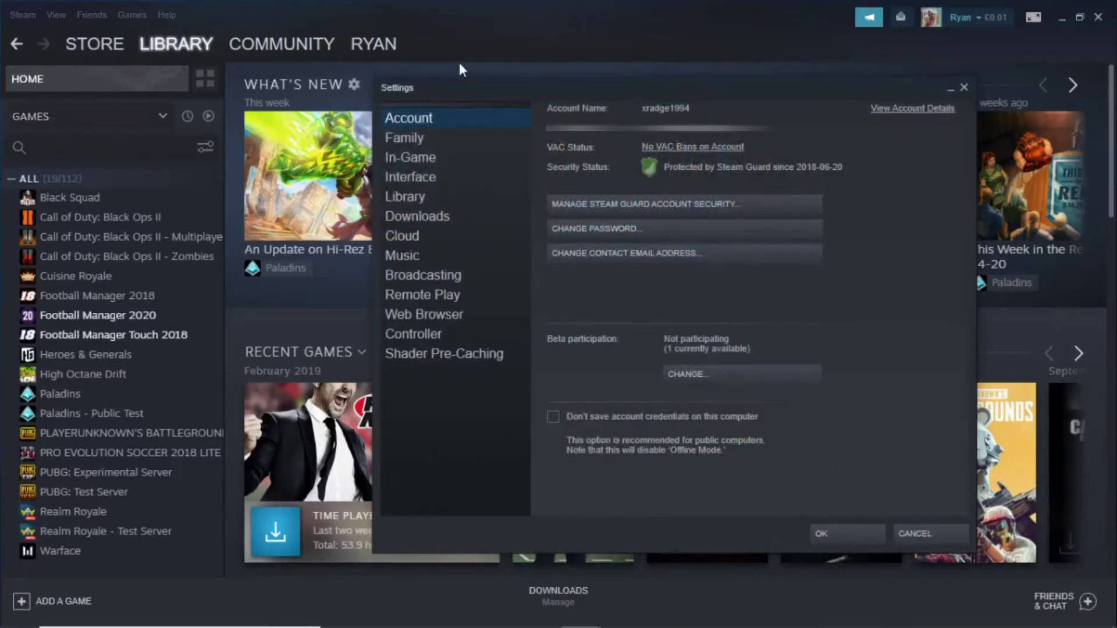
# Go to the Account Details page via View Account Details
pyautogui.click(913, 108)
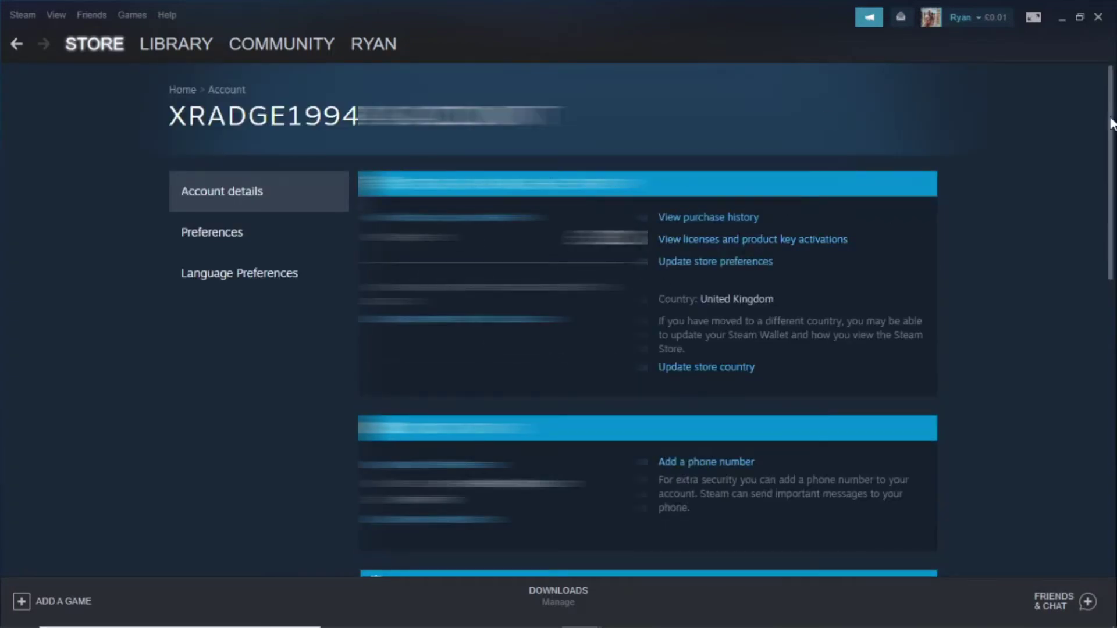
pyautogui.moveTo(1110, 122); pyautogui.dragTo(1110, 384)
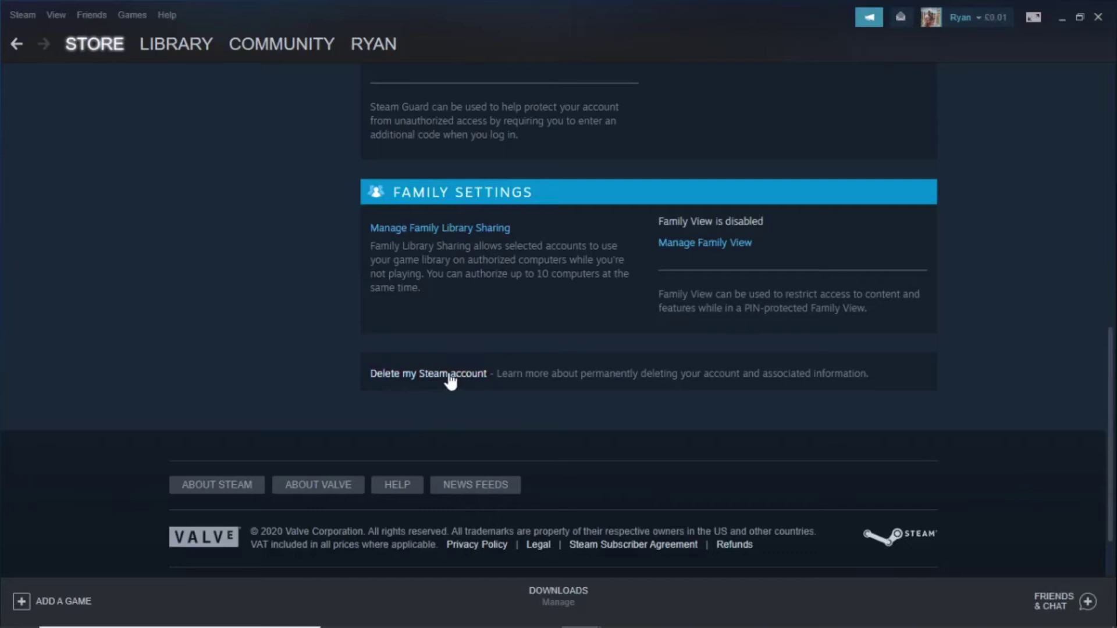
# Go to the 'Delete my Steam account' information page
pyautogui.click(451, 379)
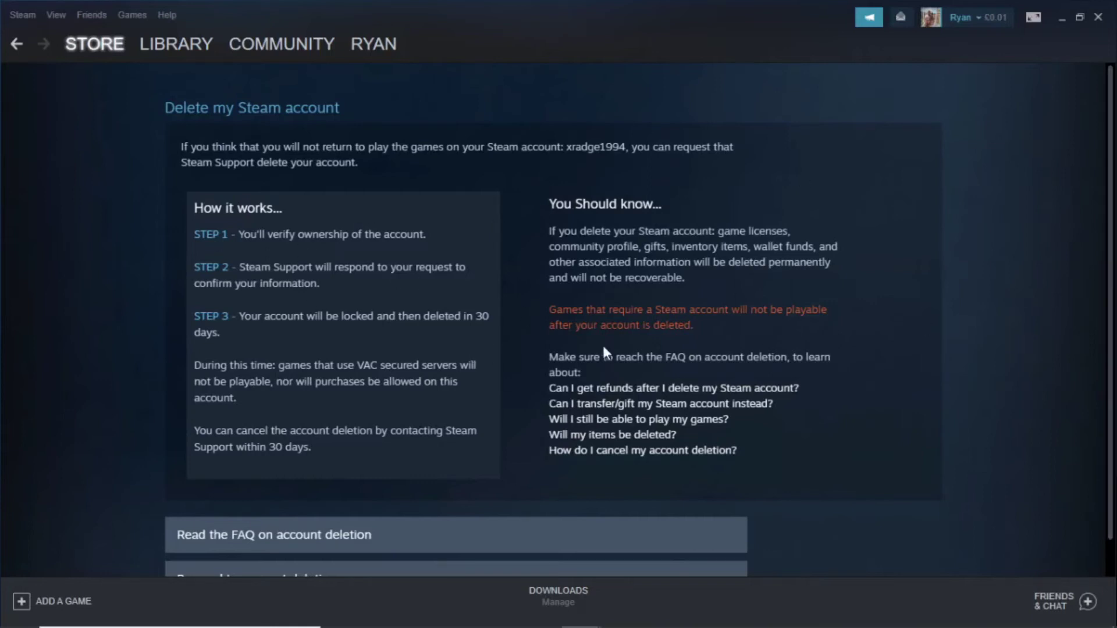
pyautogui.scroll(-1, 1104, 262)
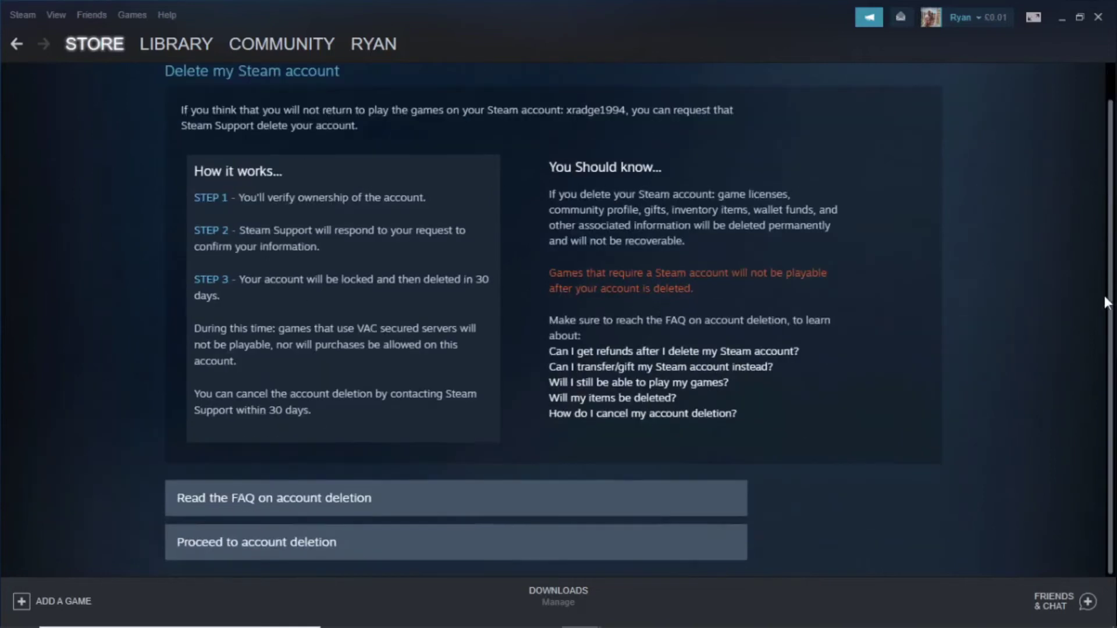
# Proceed to the blank Submit Account Deletion Request form
pyautogui.click(289, 548)
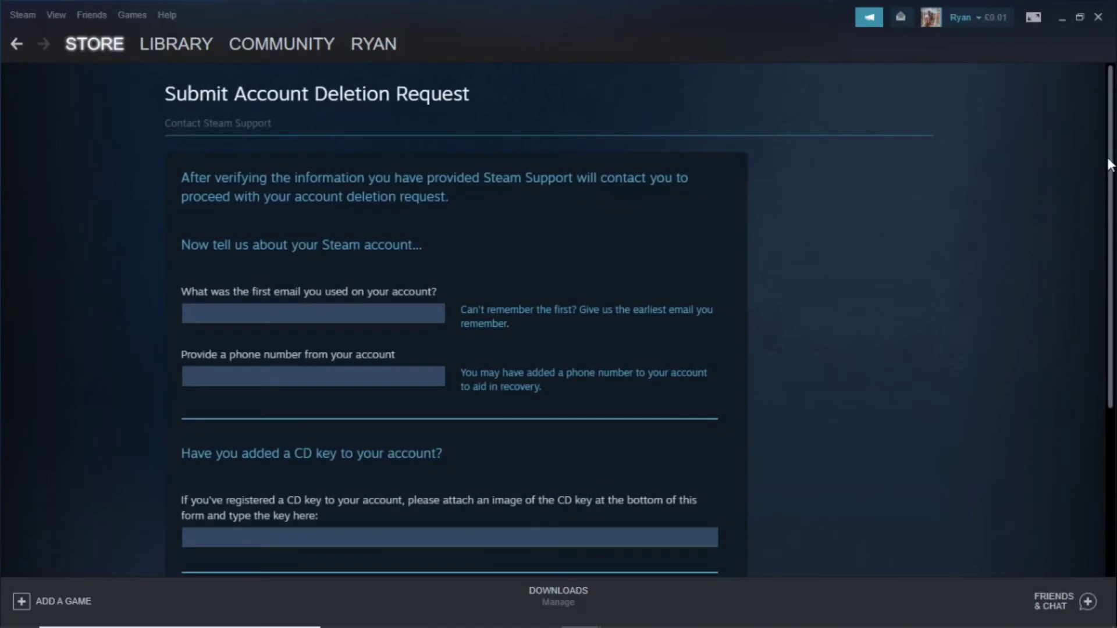
pyautogui.scroll(-2, 1090, 175)
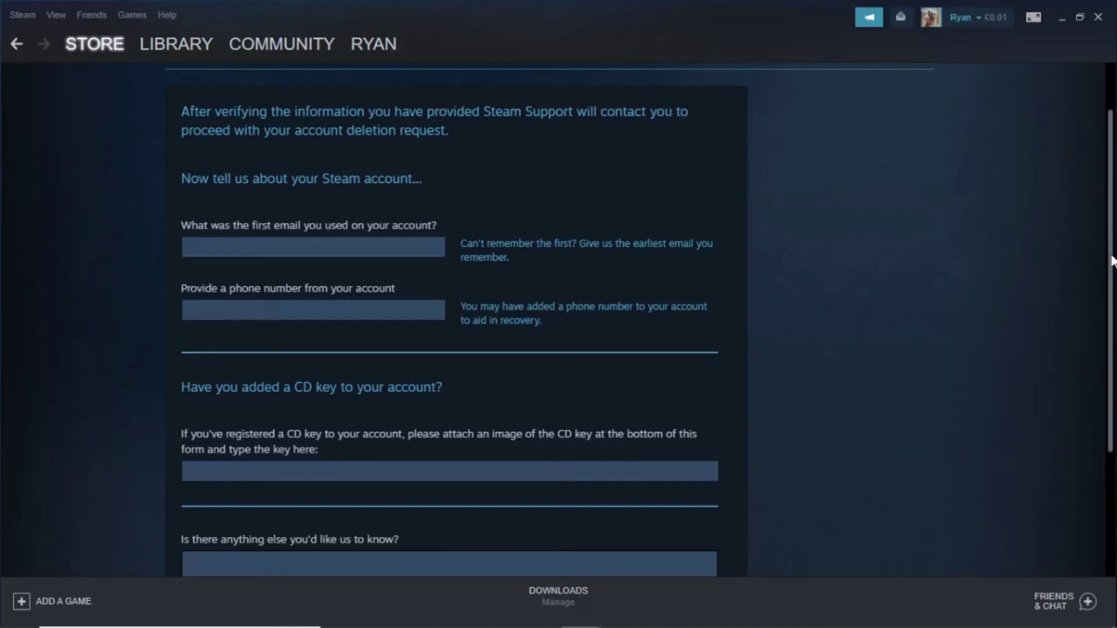
pyautogui.moveTo(1112, 262); pyautogui.dragTo(1113, 340)
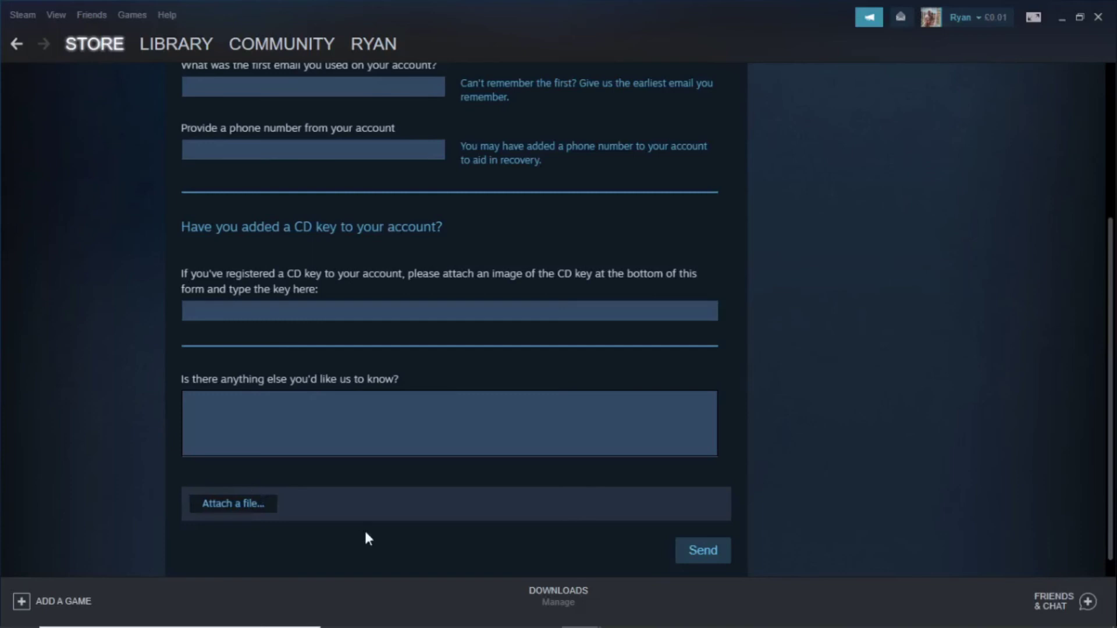
pyautogui.scroll(-1, 1110, 392)
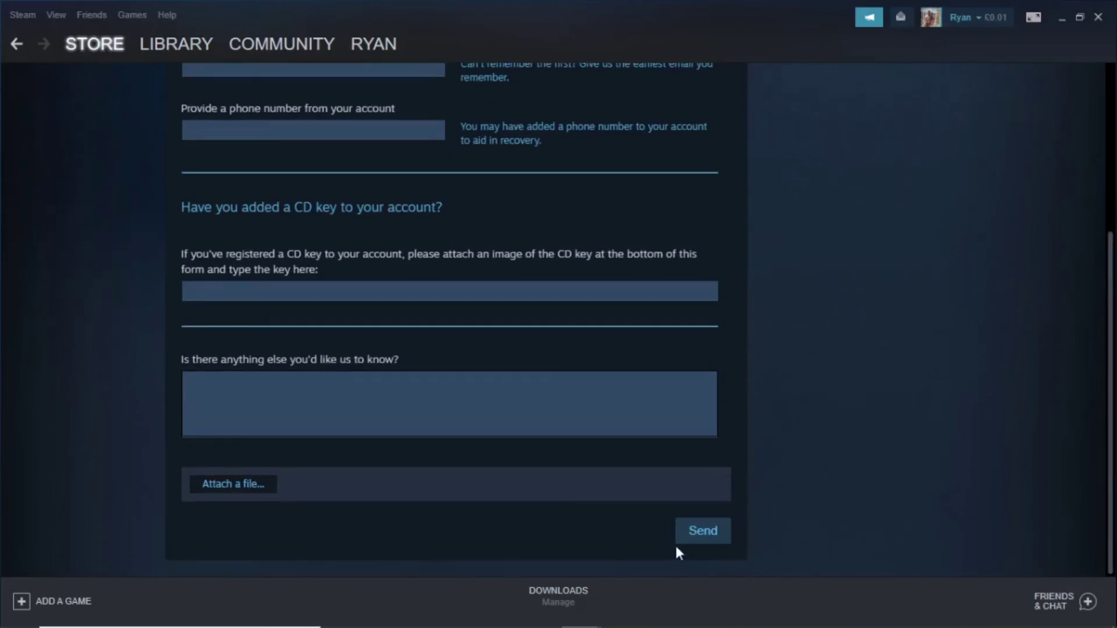
pyautogui.moveTo(1112, 480); pyautogui.dragTo(1112, 225)
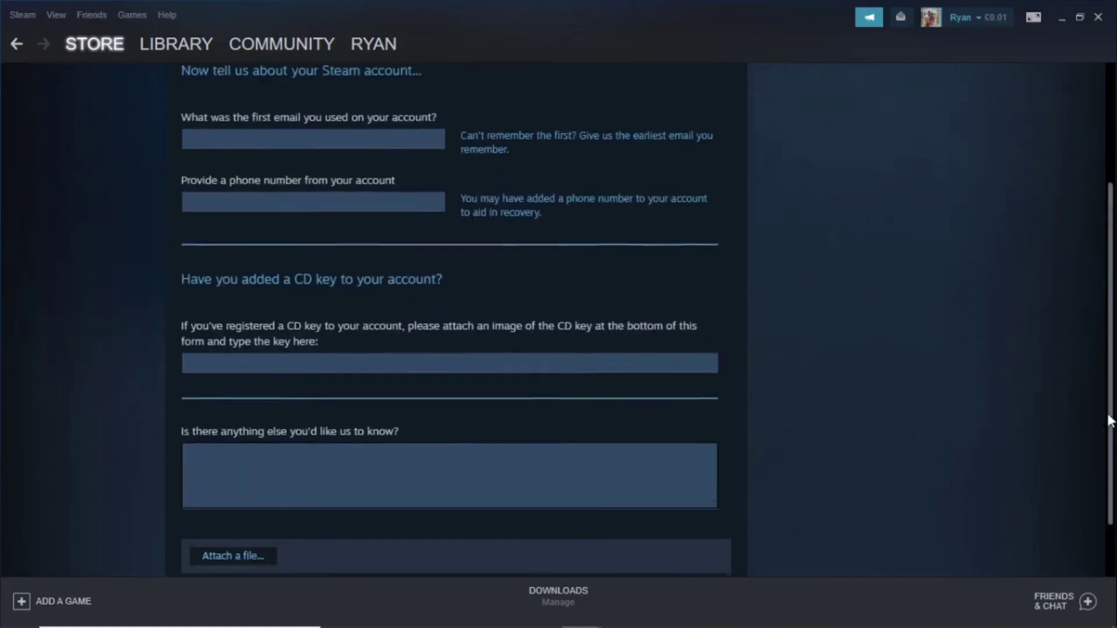